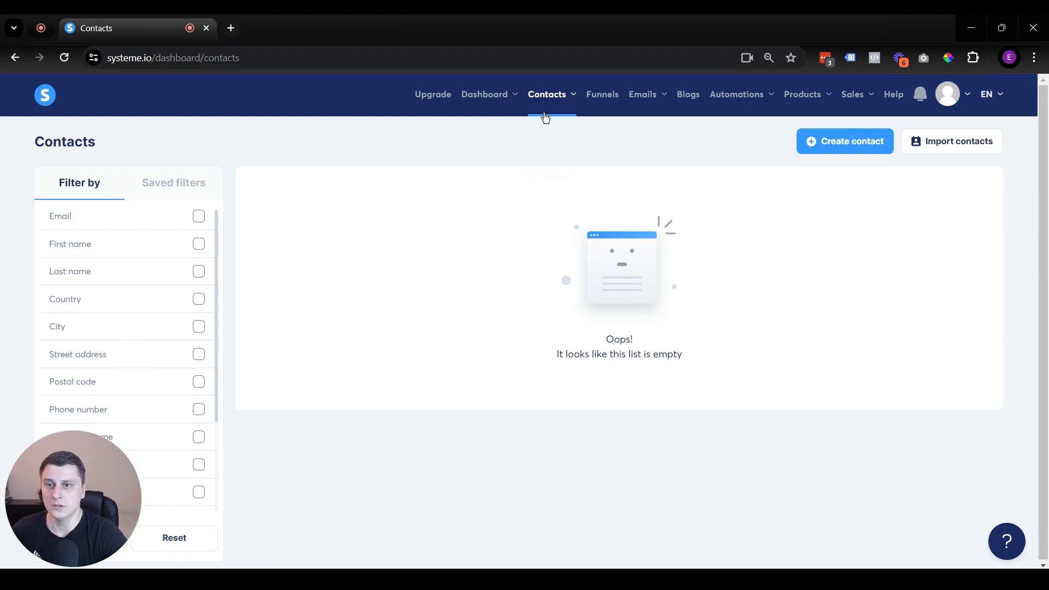
# Start a manual contact and enter the contact's e-mail address and first name
pyautogui.click(870, 153)
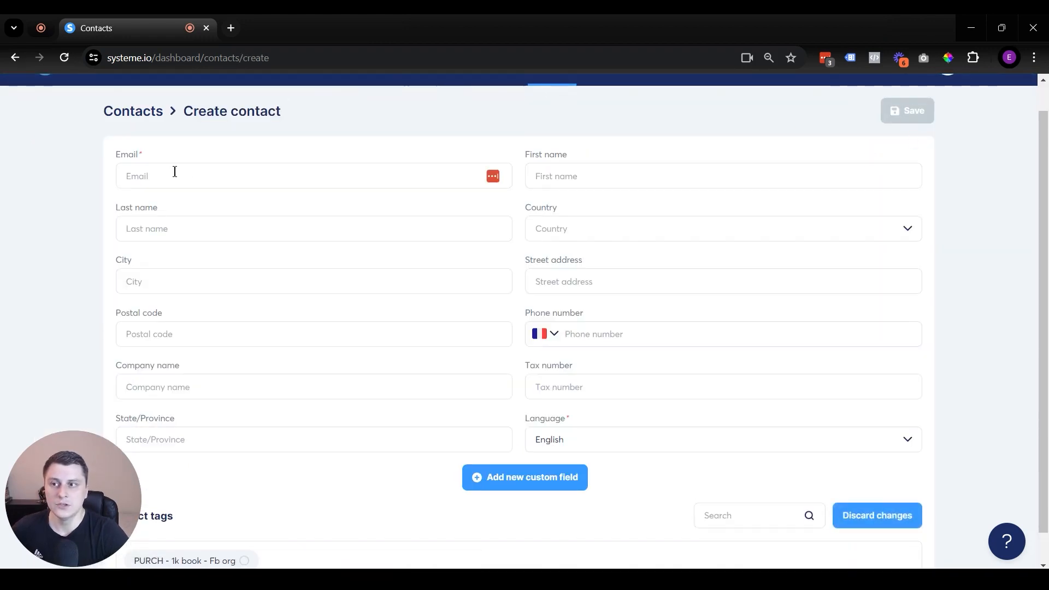
pyautogui.doubleClick(142, 154)
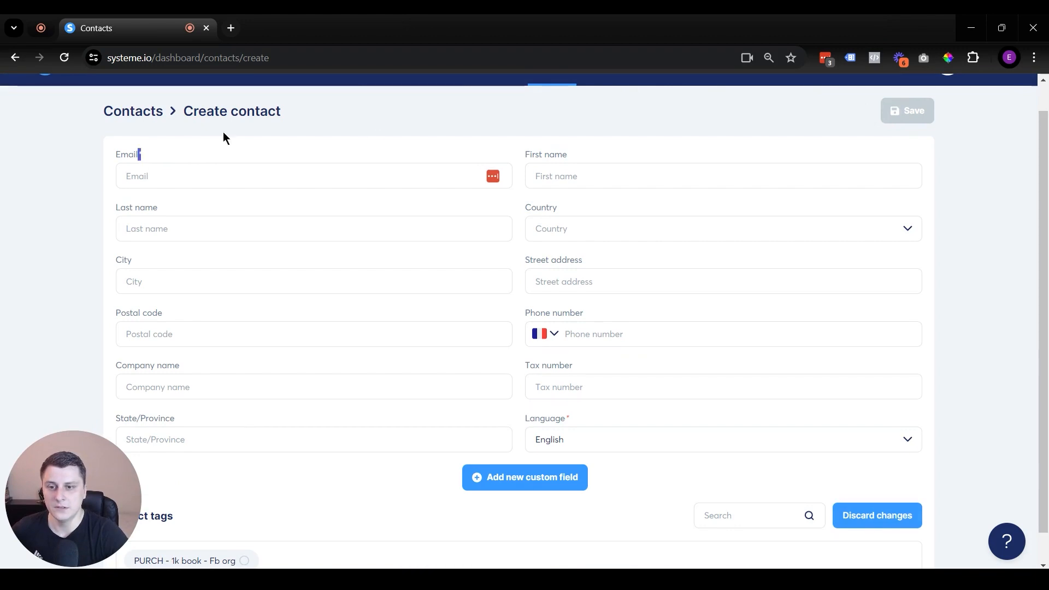
pyautogui.click(563, 419)
pyautogui.moveTo(577, 155); pyautogui.dragTo(523, 156)
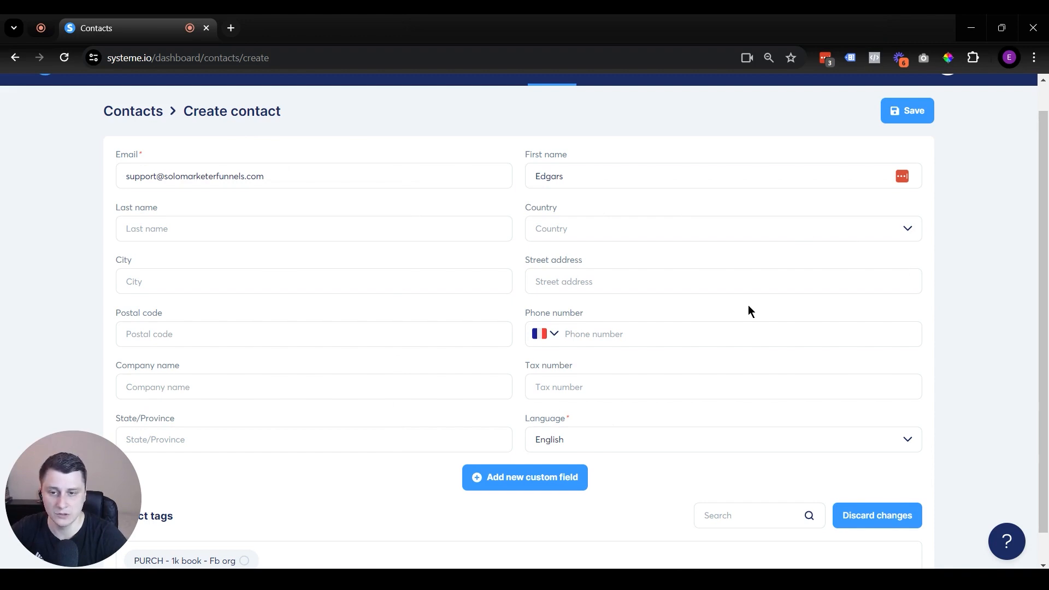
pyautogui.scroll(-1, 552, 399)
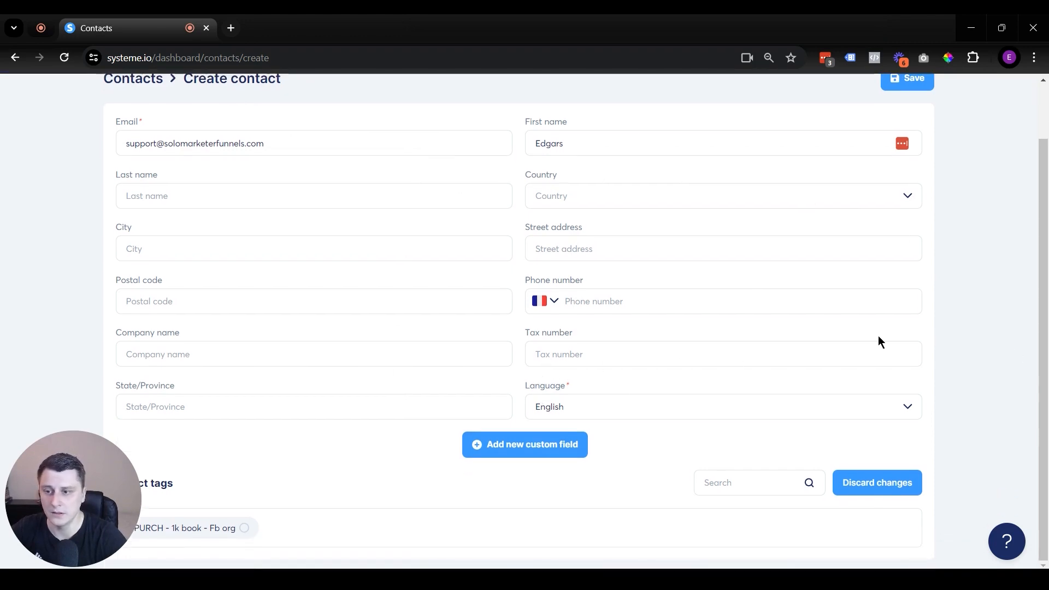
pyautogui.moveTo(83, 490); pyautogui.dragTo(61, 410)
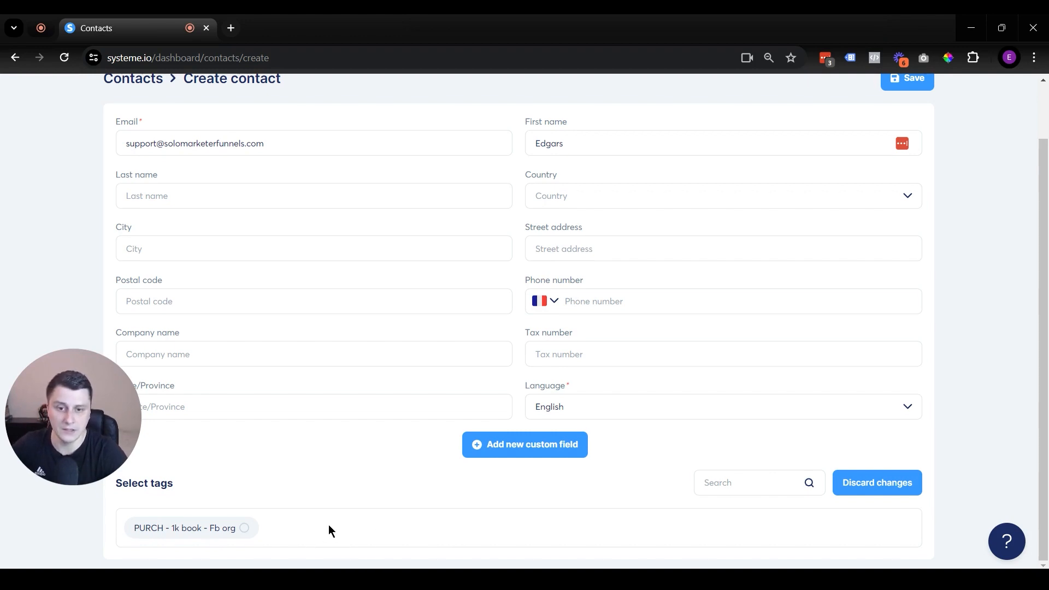
# Tag the contact 'PURCH - 1k book - Fb org', save it, and switch to the Excel Contacts workbook
pyautogui.click(239, 531)
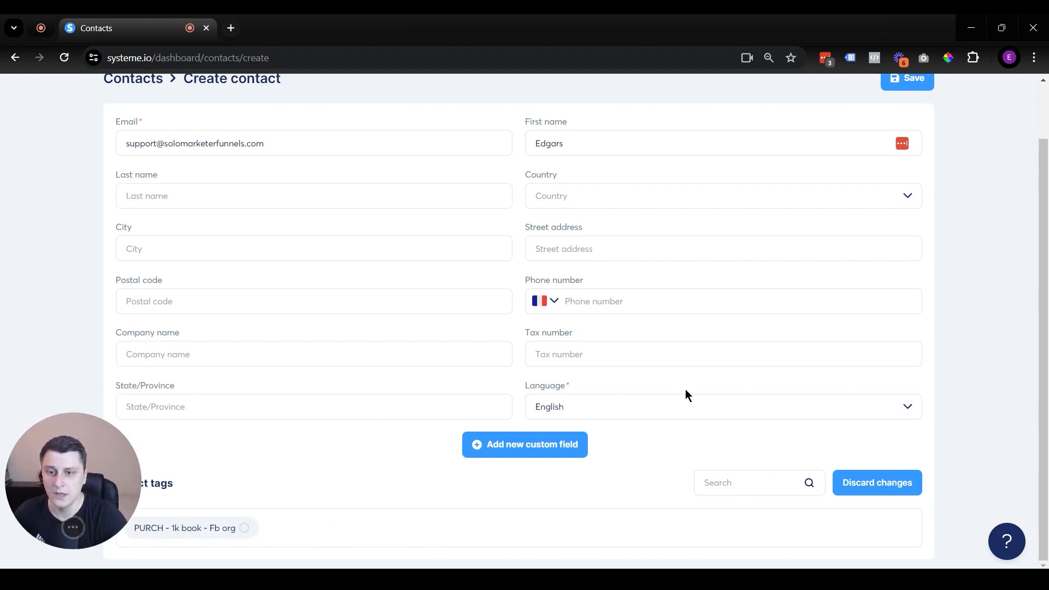
pyautogui.scroll(2, 687, 391)
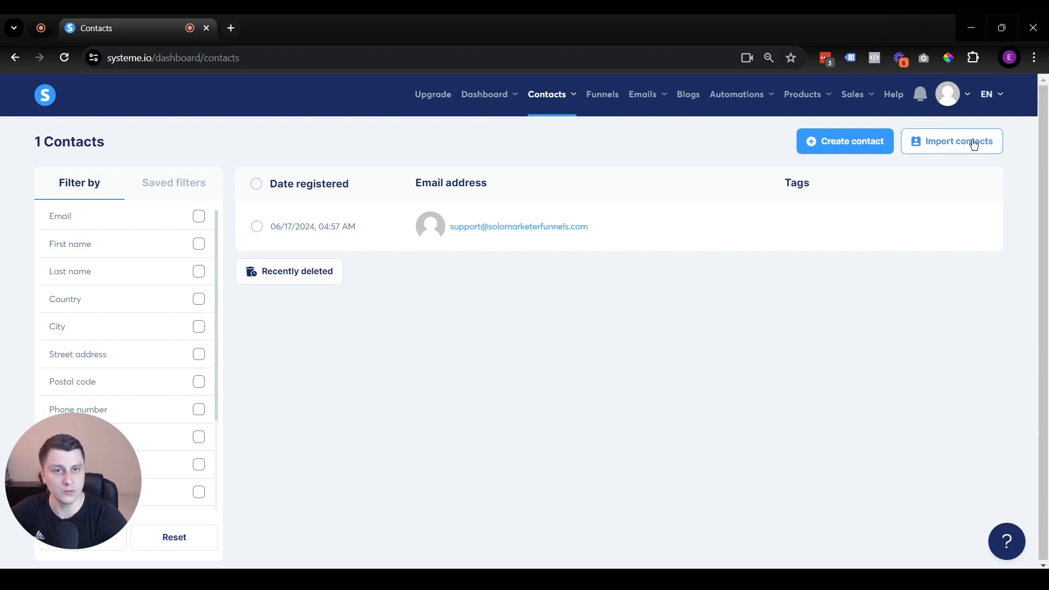
pyautogui.click(664, 579)
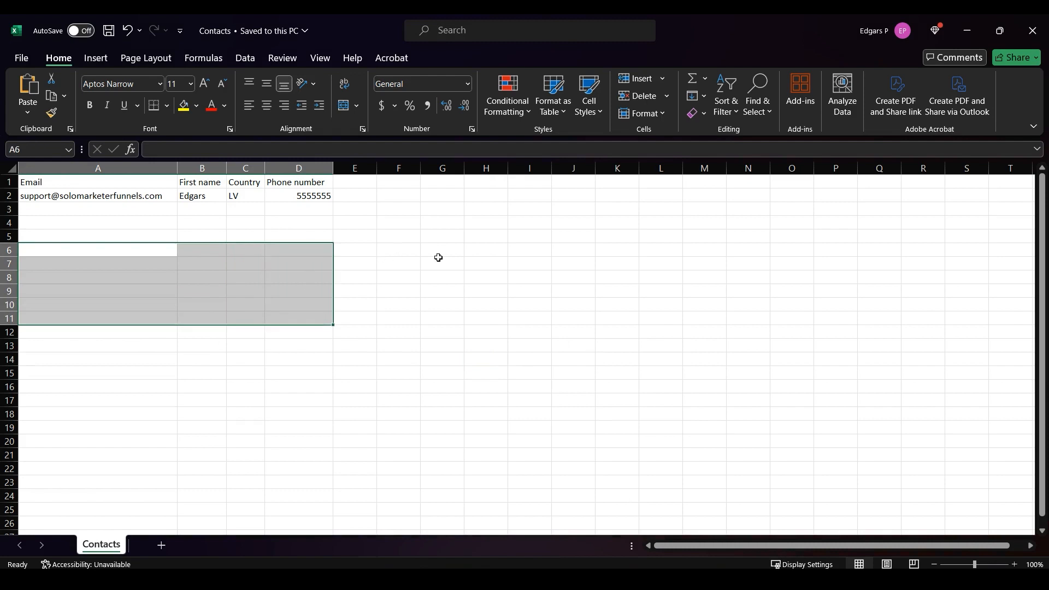
# Inspect the Email, First name, Country and Phone number columns in the Contacts sheet
pyautogui.click(79, 164)
pyautogui.click(202, 168)
pyautogui.click(246, 169)
pyautogui.click(299, 168)
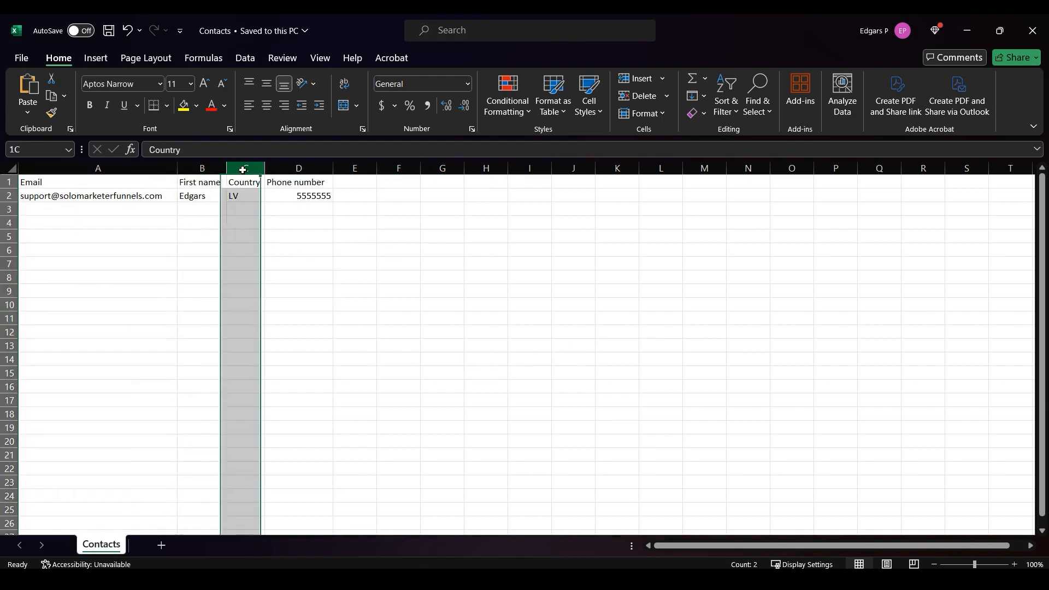
pyautogui.click(466, 323)
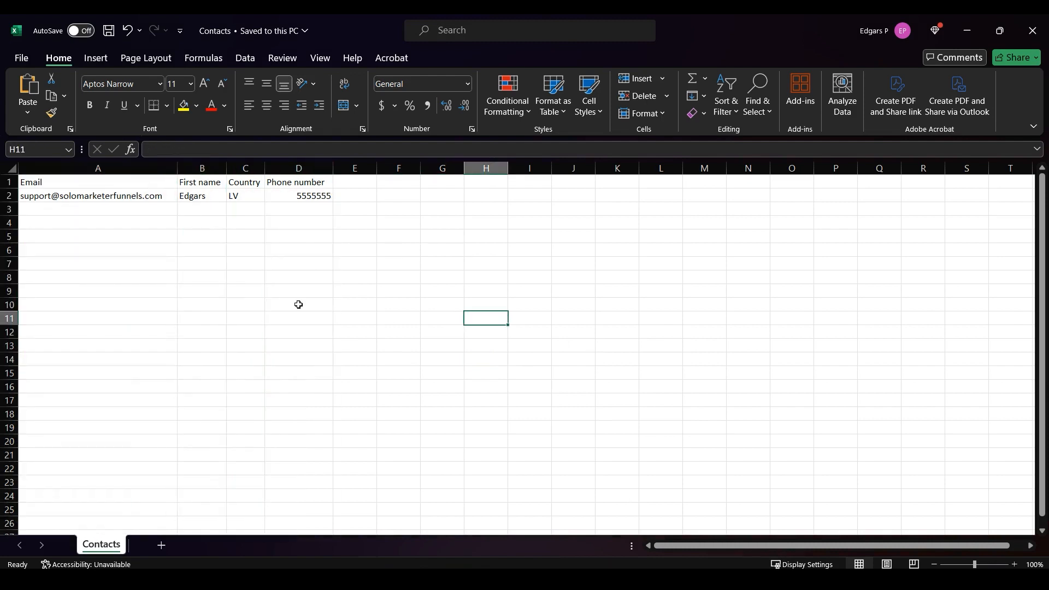
pyautogui.click(50, 166)
pyautogui.click(70, 182)
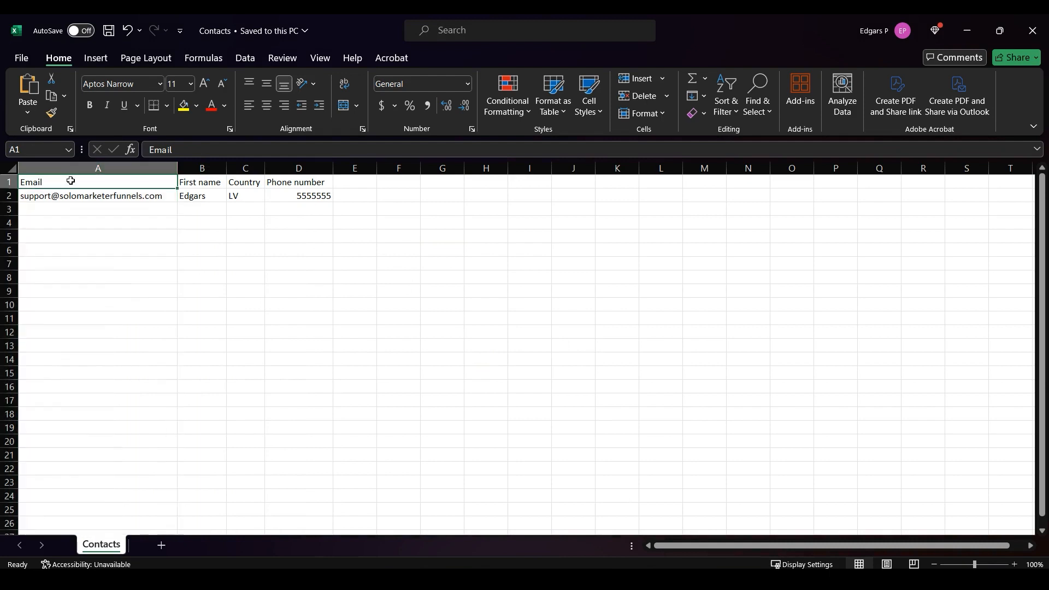
# Highlight the empty cells below each column's single data row, then return to systeme.io
pyautogui.moveTo(49, 214); pyautogui.dragTo(47, 442)
pyautogui.click(202, 359)
pyautogui.click(202, 168)
pyautogui.click(298, 264)
pyautogui.moveTo(188, 212); pyautogui.dragTo(203, 374)
pyautogui.click(347, 314)
pyautogui.moveTo(245, 223); pyautogui.dragTo(257, 361)
pyautogui.moveTo(299, 223); pyautogui.dragTo(307, 348)
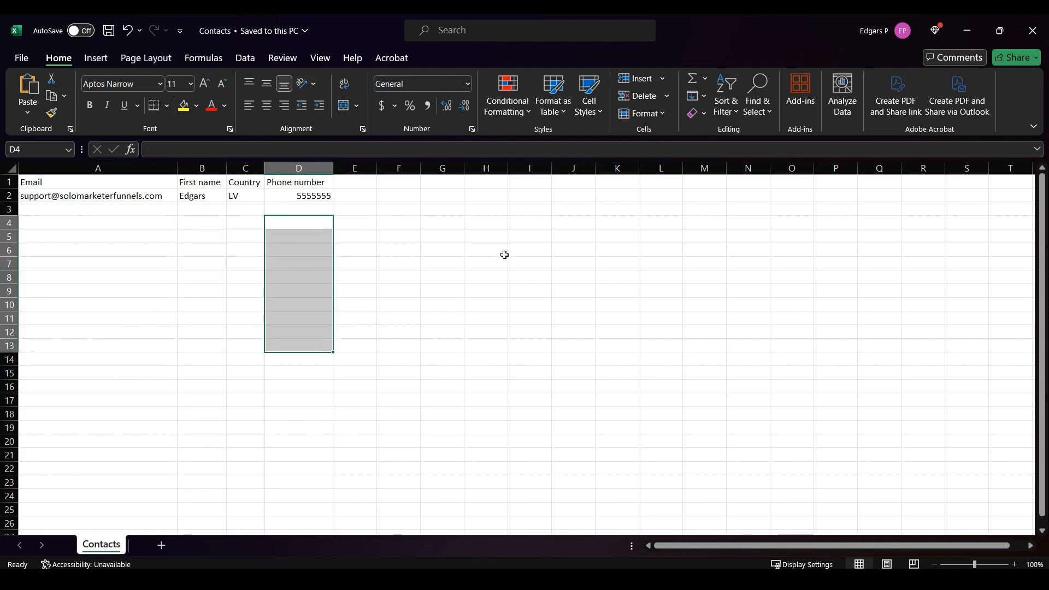
pyautogui.hotkey('alt', 'Tab')
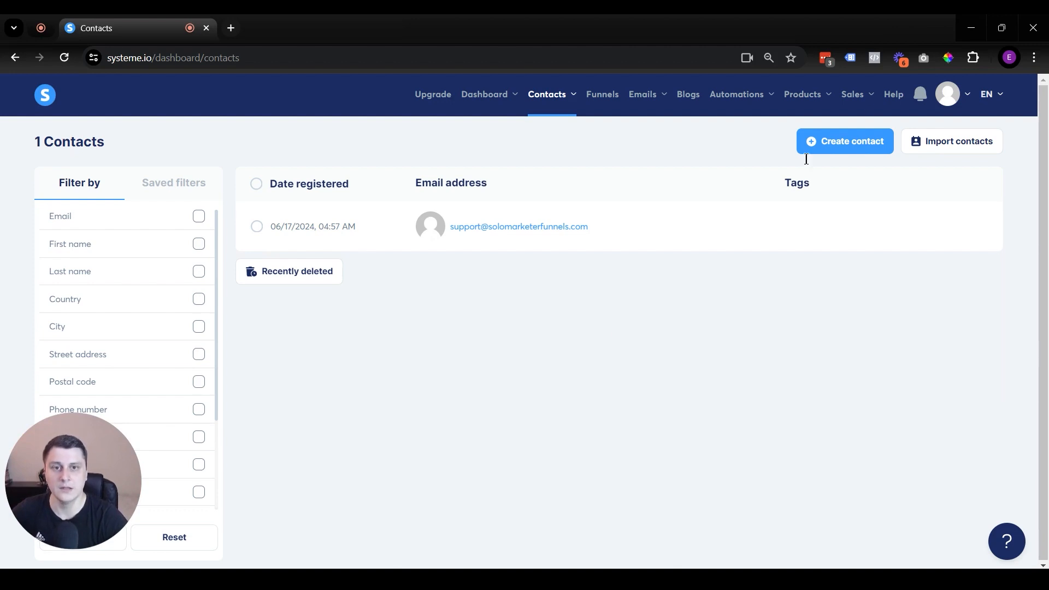
# Open the Import contacts page and scroll through its CSV import instructions
pyautogui.click(955, 143)
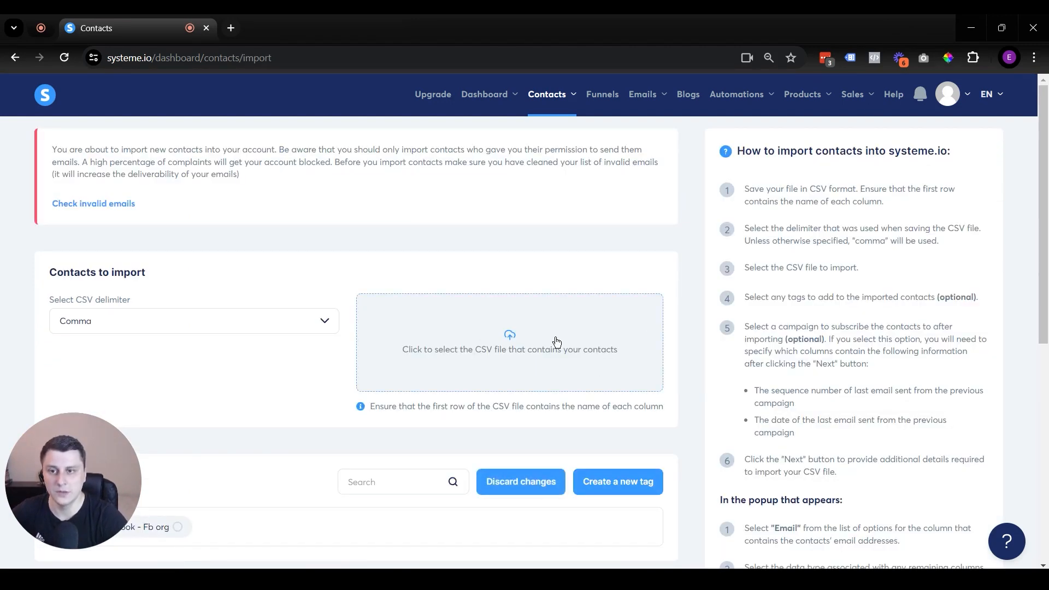
pyautogui.scroll(-8, 644, 307)
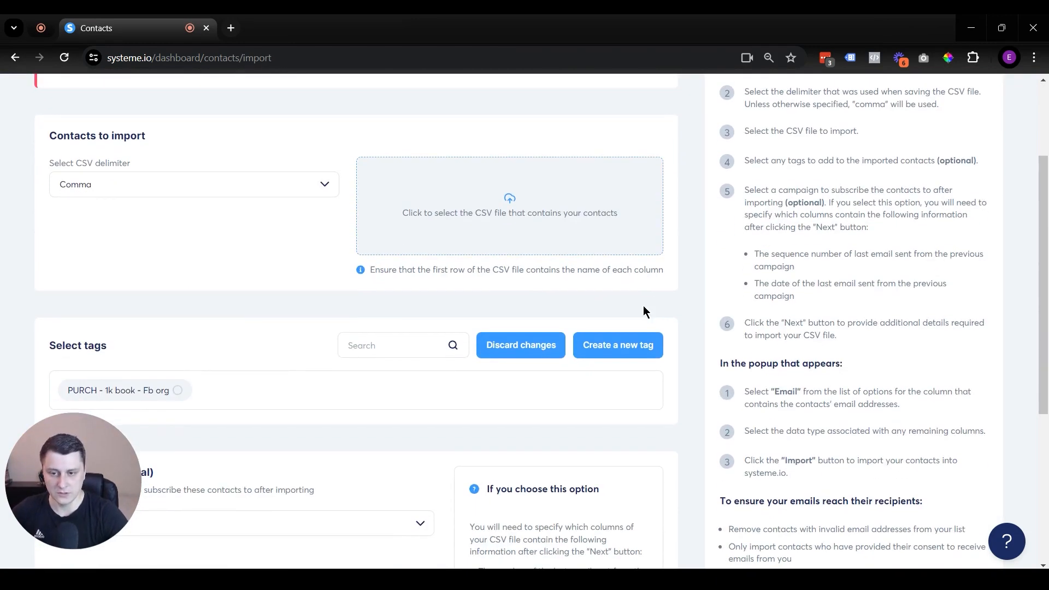
pyautogui.scroll(8, 778, 316)
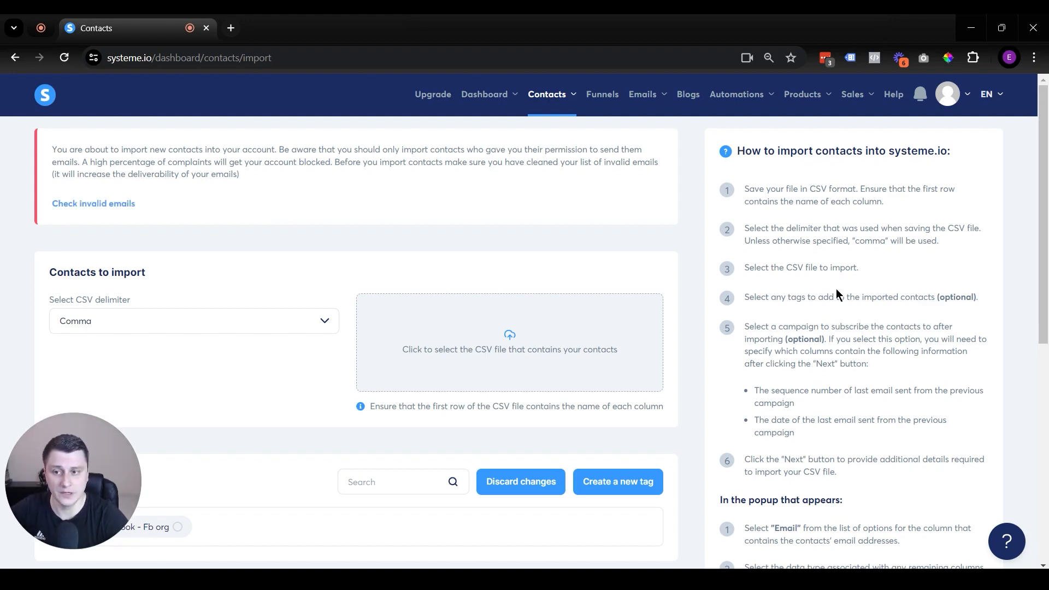
pyautogui.scroll(-3, 711, 296)
pyautogui.scroll(-4, 765, 419)
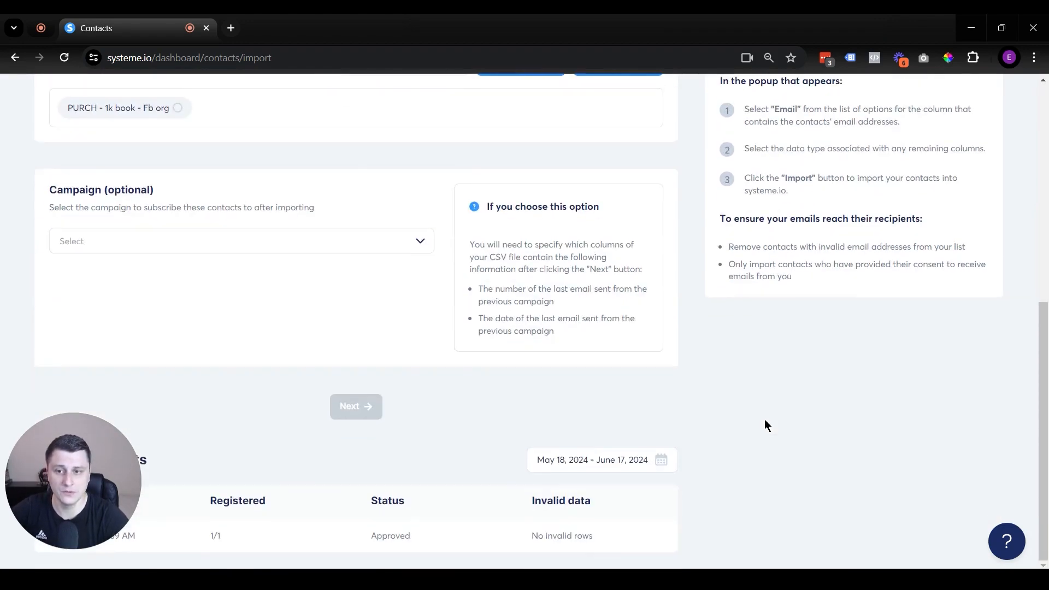
pyautogui.scroll(8, 766, 419)
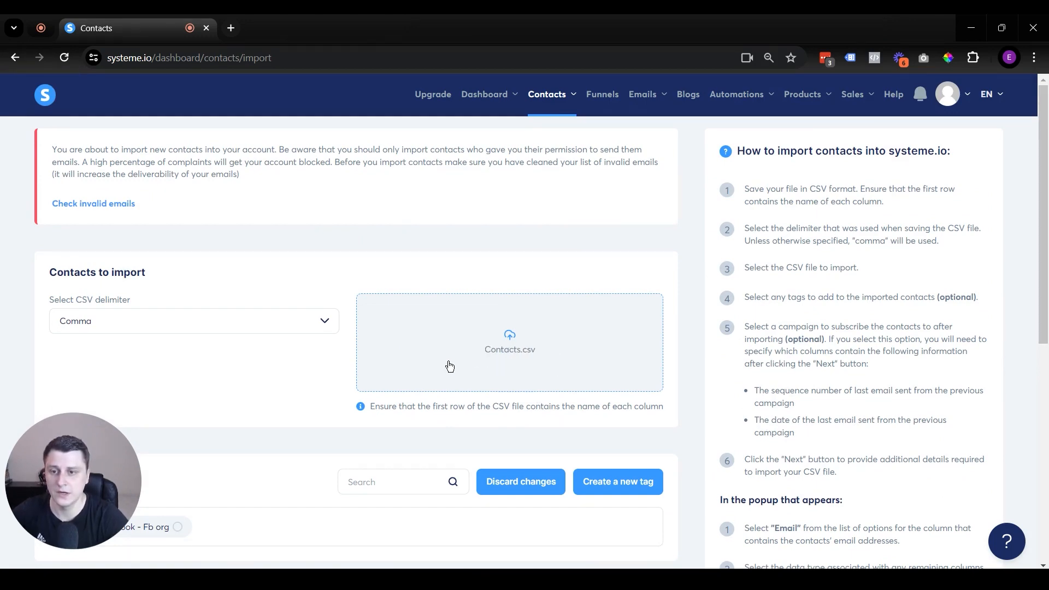
# Upload Contacts.csv with no campaign selected and continue to column mapping
pyautogui.scroll(-2, 247, 354)
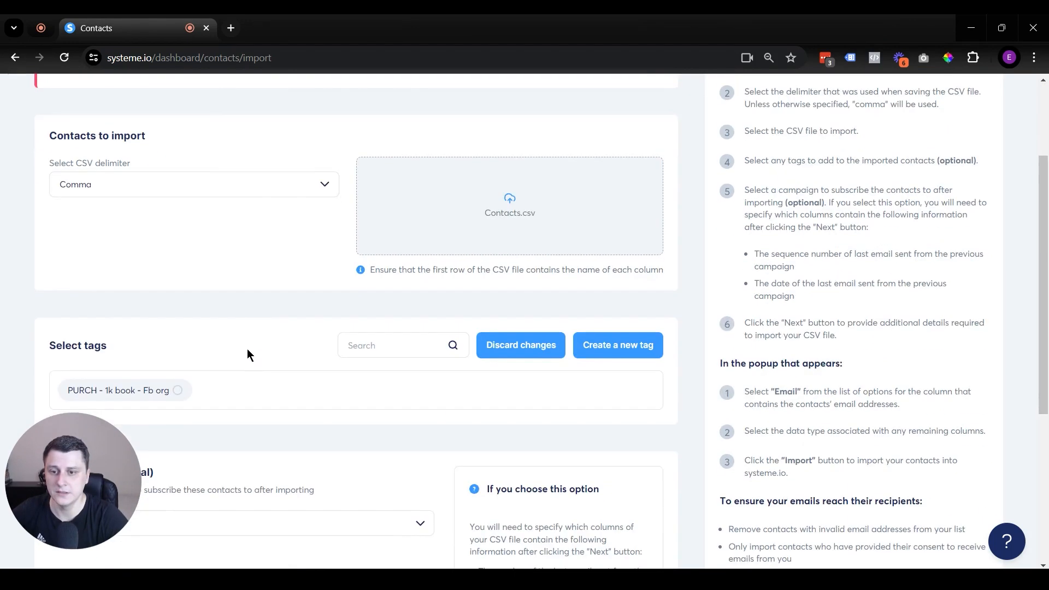
pyautogui.scroll(-3, 247, 349)
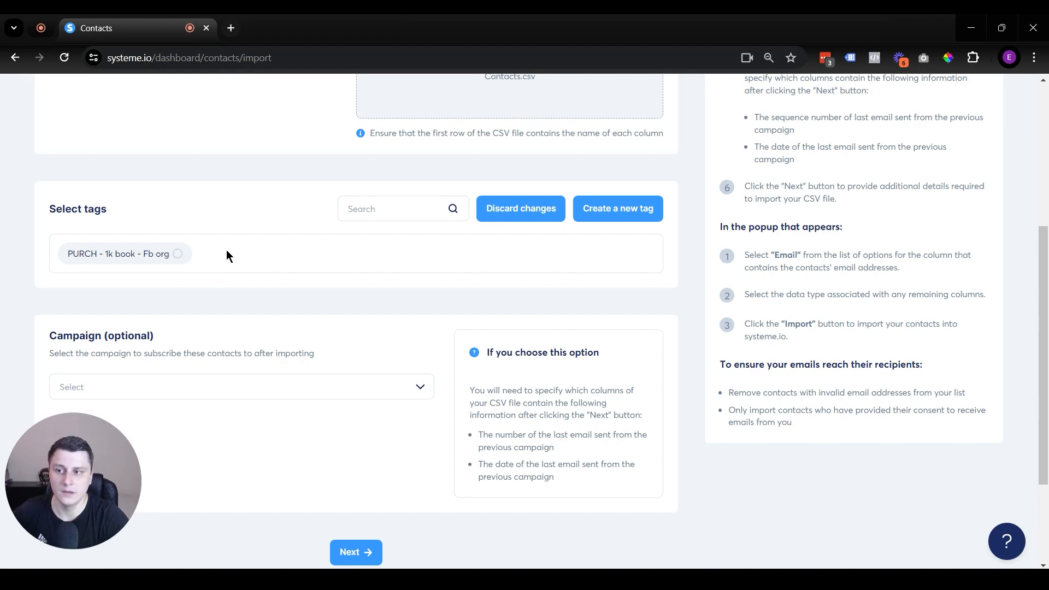
pyautogui.click(204, 387)
pyautogui.click(251, 387)
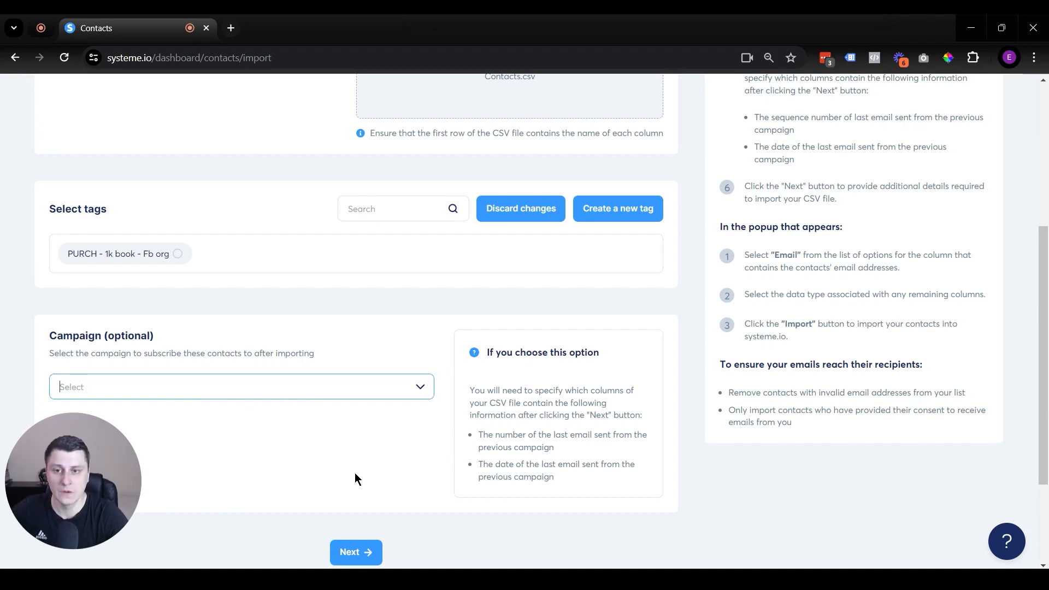
pyautogui.click(354, 558)
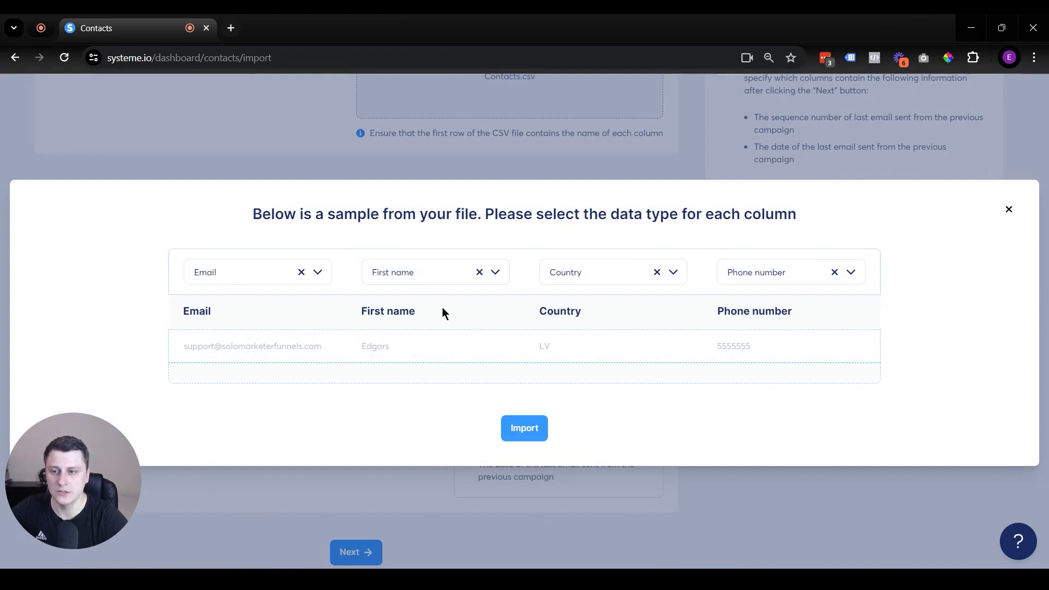
# Map columns to Email, First name, Country and Phone number, then import Contacts.csv
pyautogui.click(247, 272)
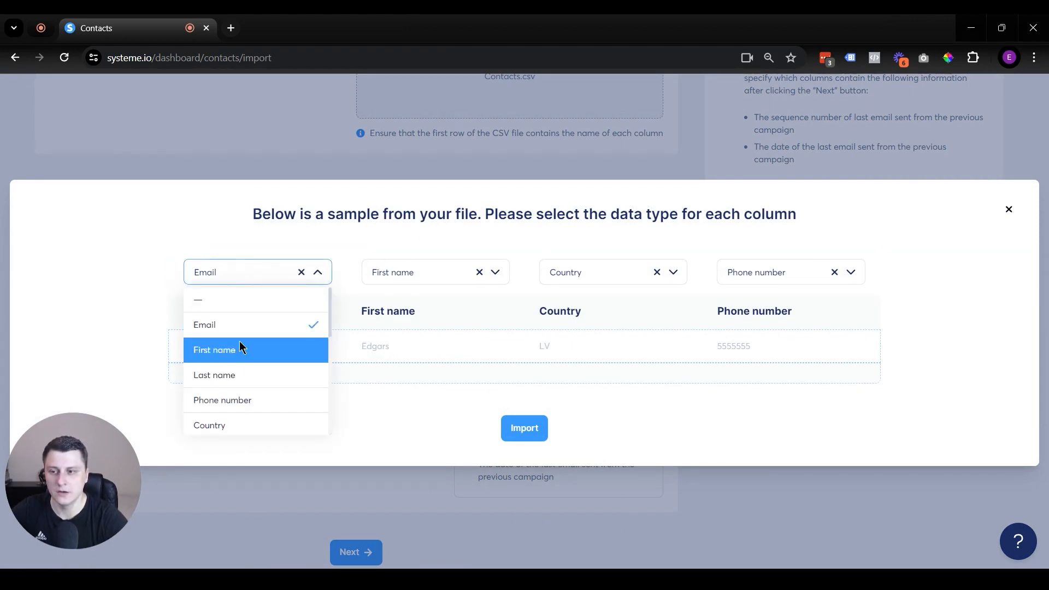
pyautogui.click(438, 271)
pyautogui.click(408, 375)
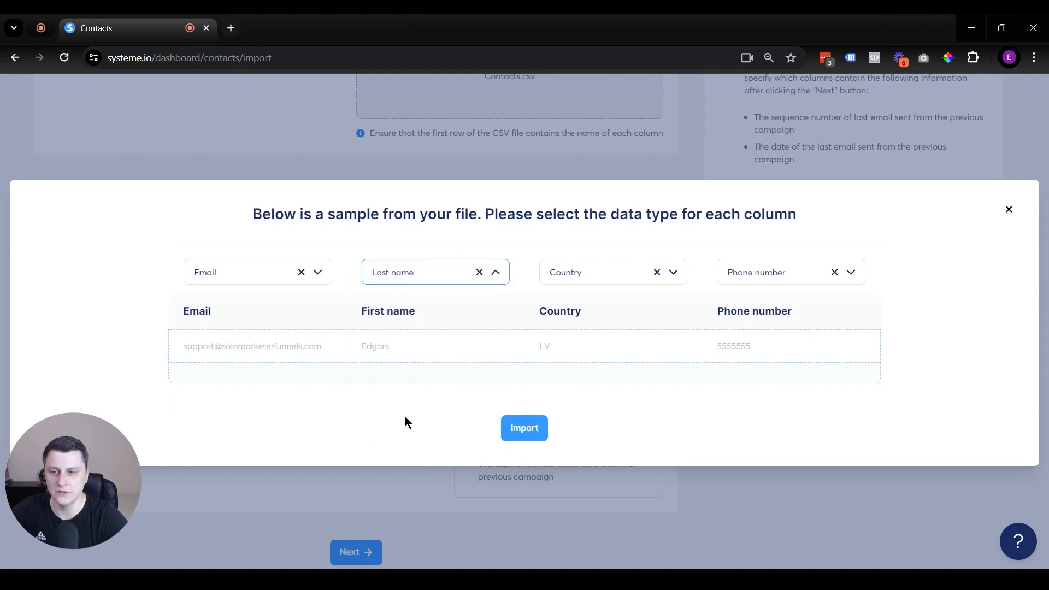
pyautogui.click(393, 274)
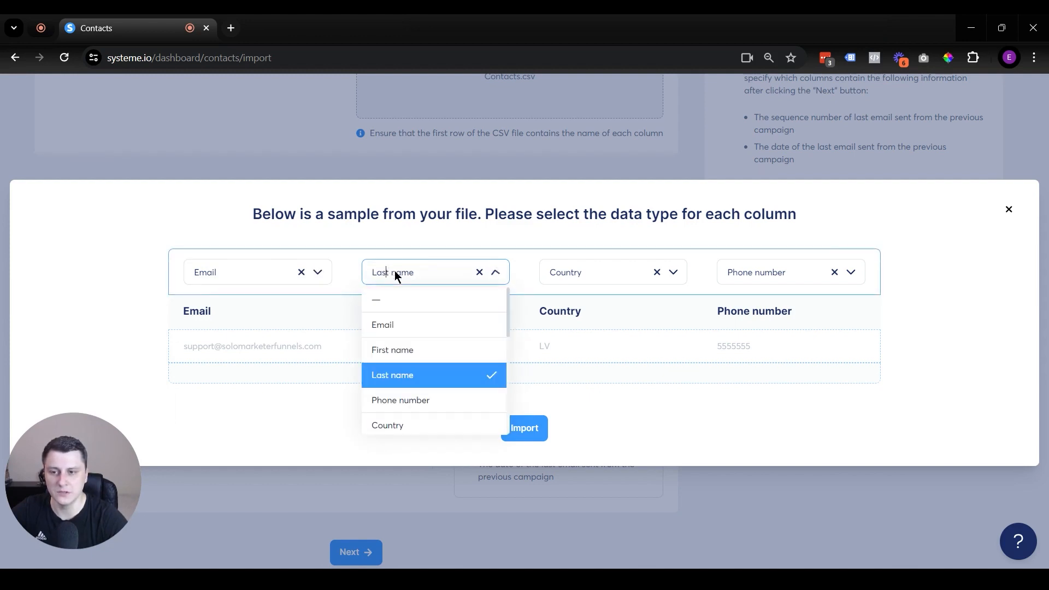
pyautogui.click(405, 350)
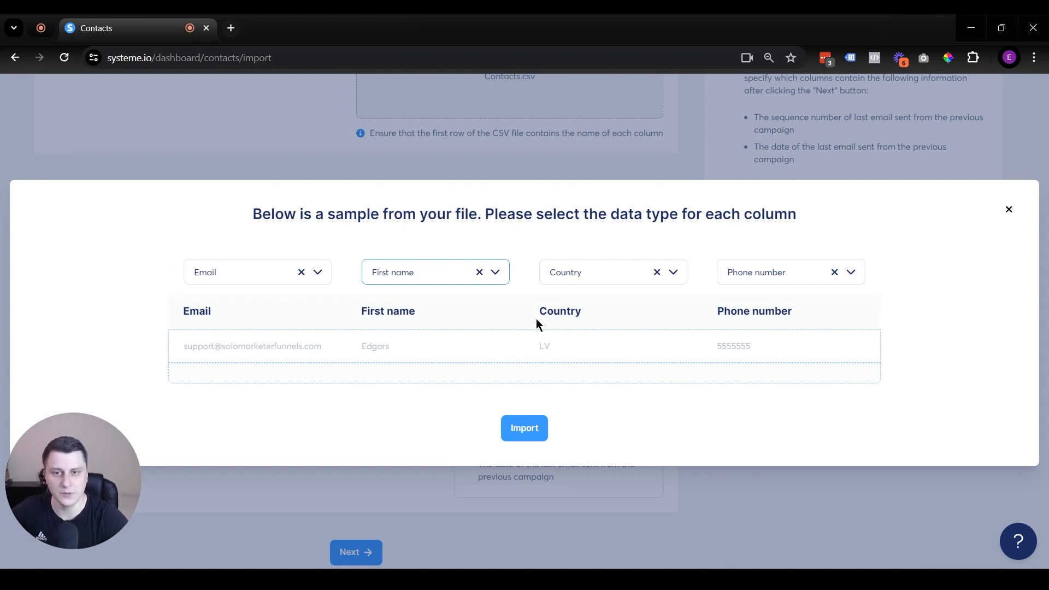
pyautogui.click(511, 429)
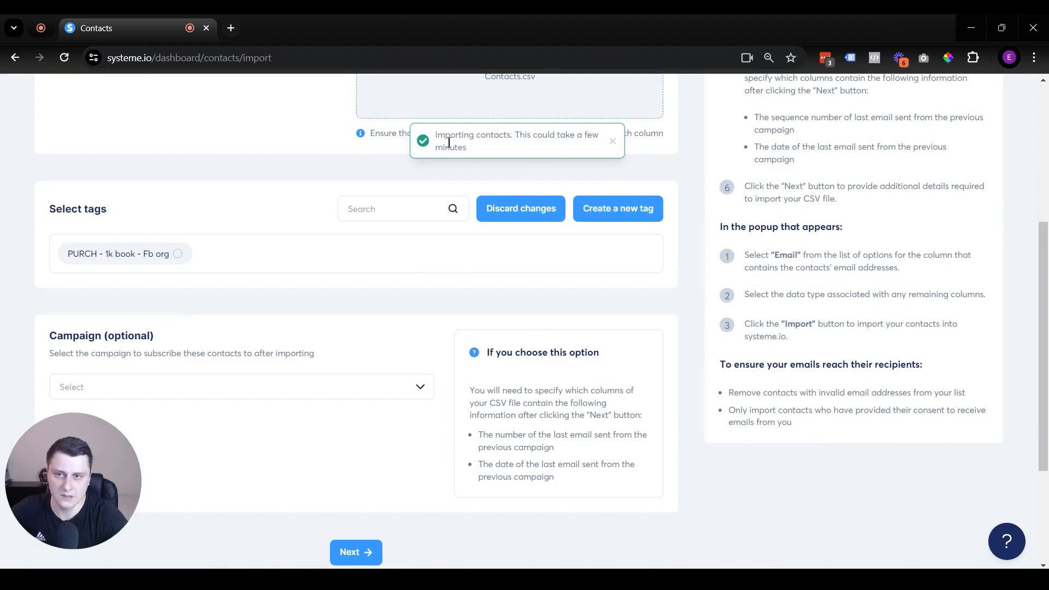
# Go back to the contact list via the Contacts menu in the navigation bar
pyautogui.scroll(5, 677, 321)
pyautogui.moveTo(563, 97)
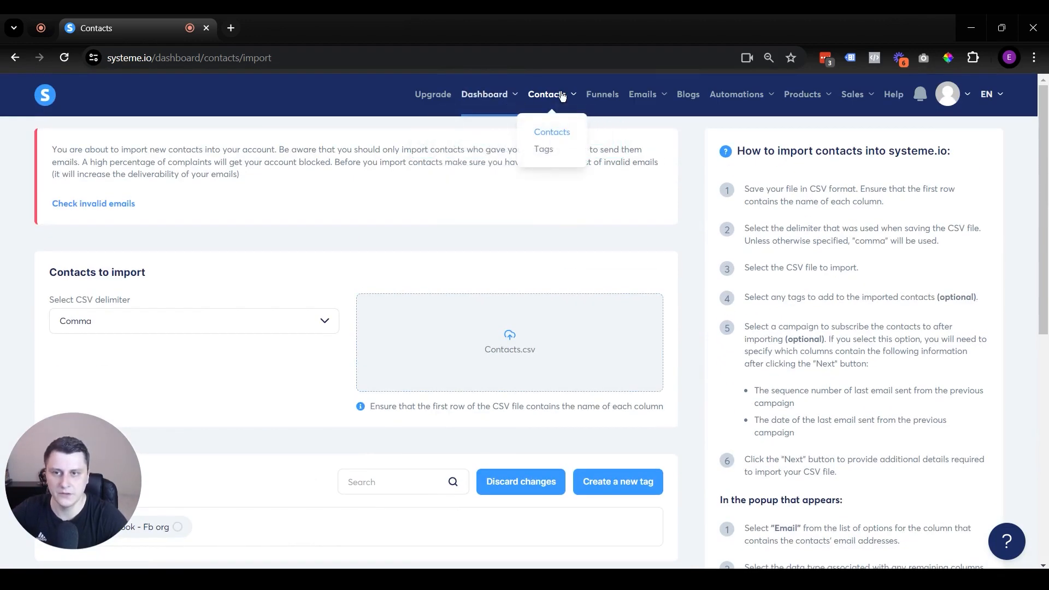
pyautogui.click(561, 136)
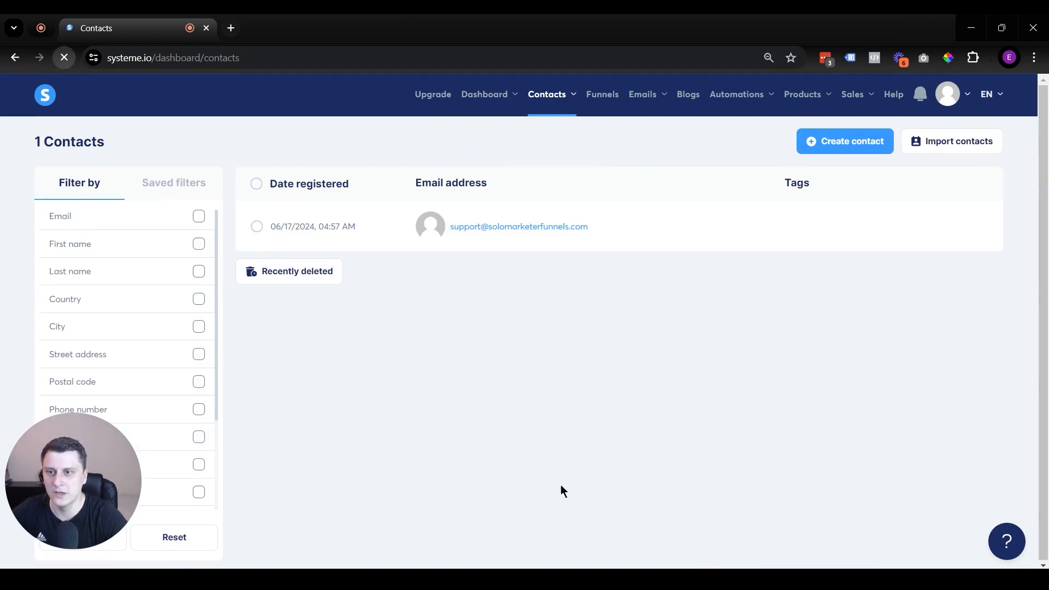